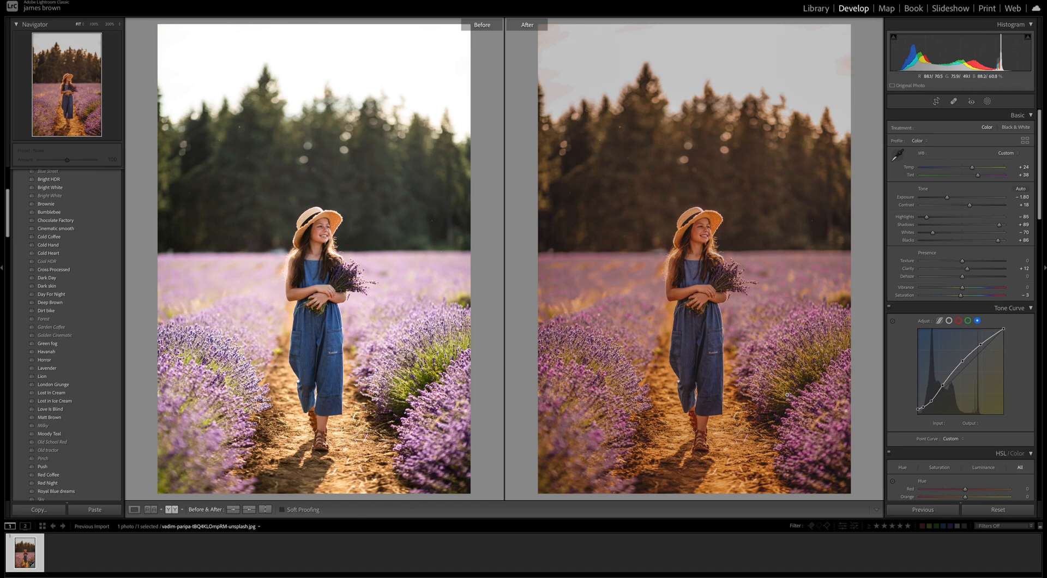
# Reset the photo's edits and set the white balance to Temp +24 and Tint +38
pyautogui.press('y')
pyautogui.click(1004, 511)
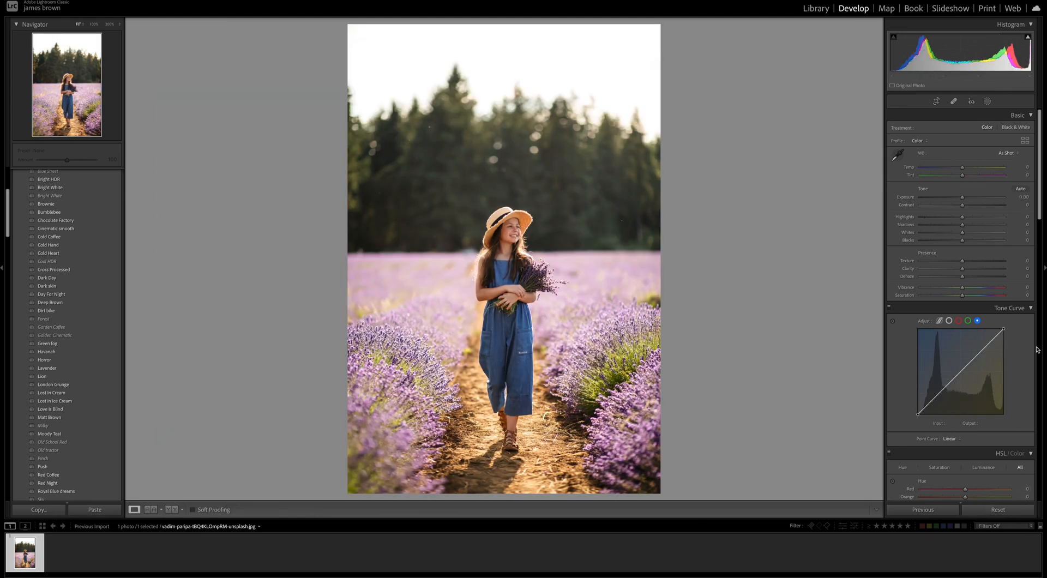
pyautogui.moveTo(962, 168); pyautogui.dragTo(974, 171)
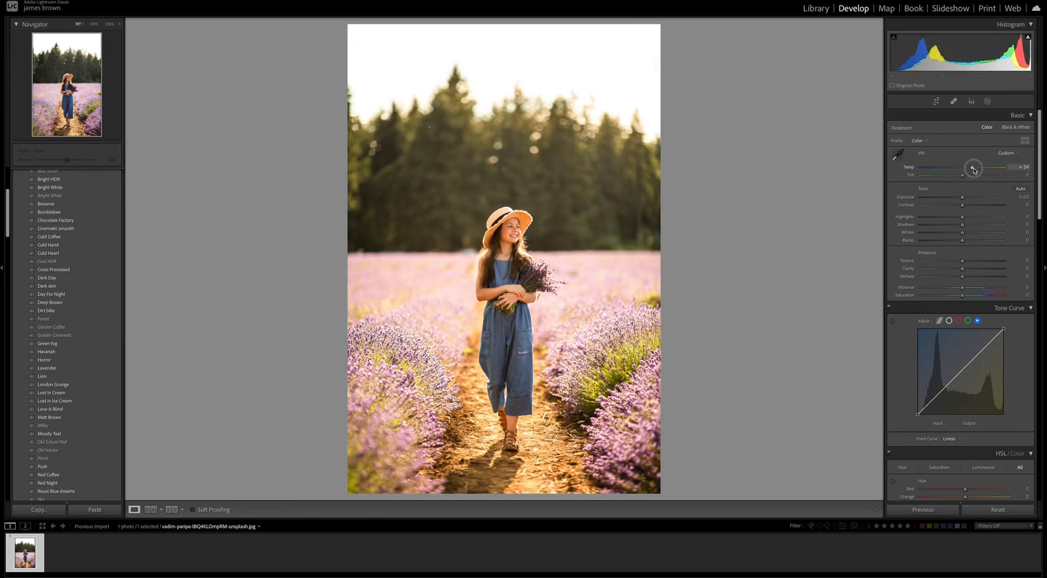
pyautogui.moveTo(962, 177); pyautogui.dragTo(977, 177)
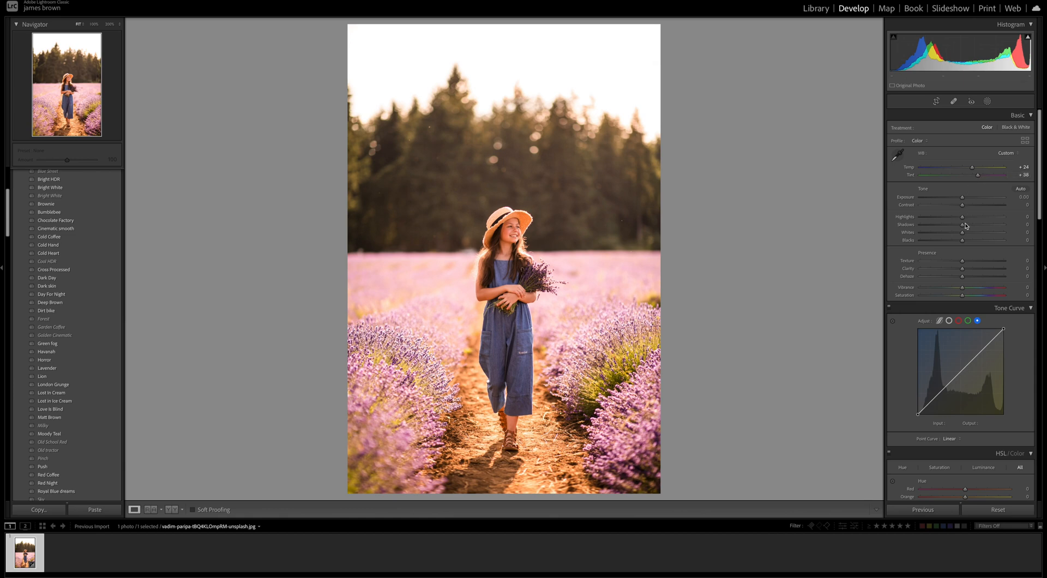
# Set the tone values to Exposure -1.80, Contrast +18, Highlights -85, Shadows +89, Whites -70 and Blacks +86
pyautogui.moveTo(961, 198); pyautogui.dragTo(948, 198)
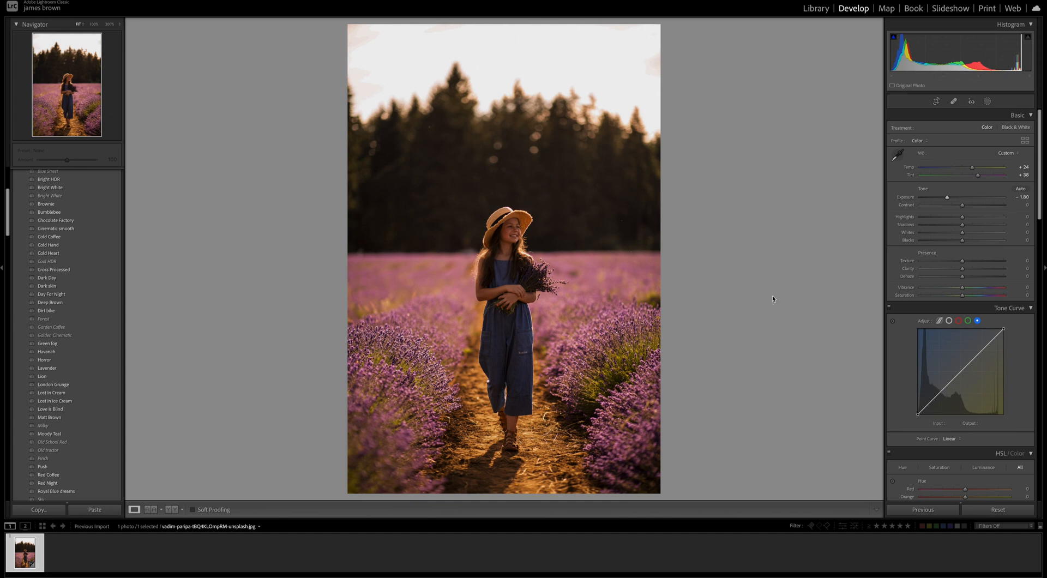
pyautogui.moveTo(962, 205); pyautogui.dragTo(971, 206)
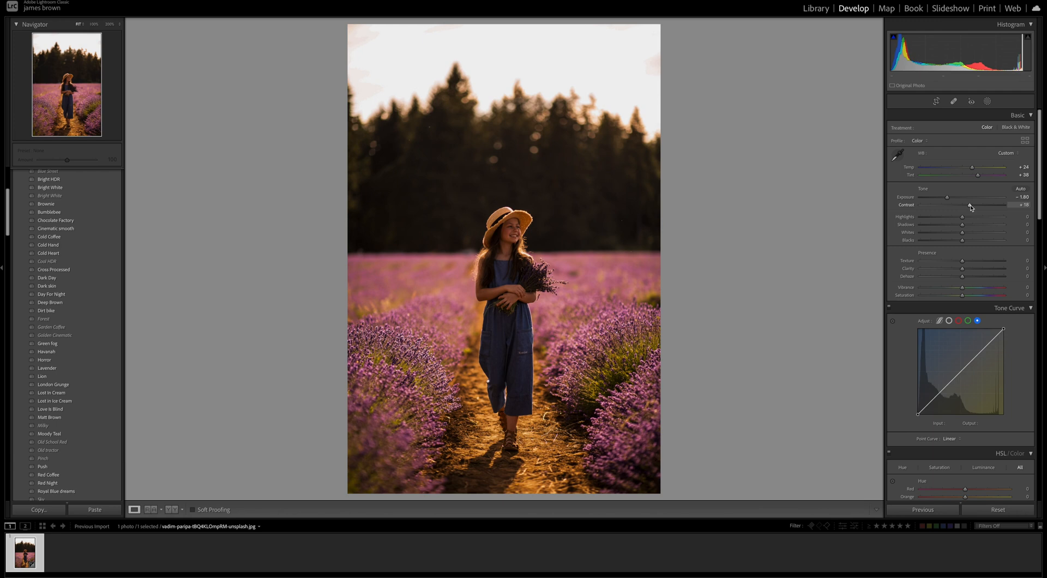
pyautogui.moveTo(961, 217); pyautogui.dragTo(927, 222)
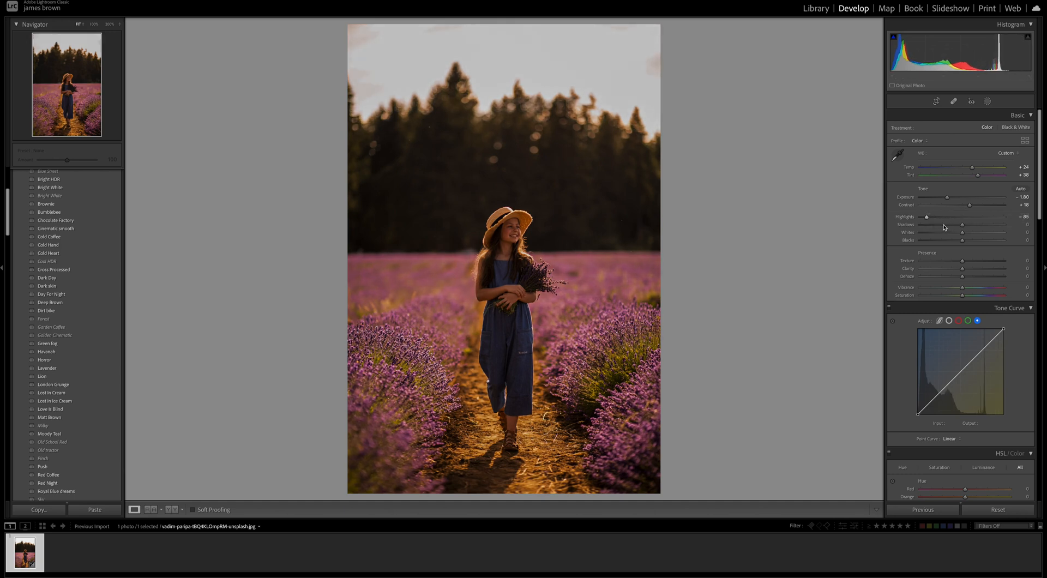
pyautogui.moveTo(962, 226); pyautogui.dragTo(1000, 228)
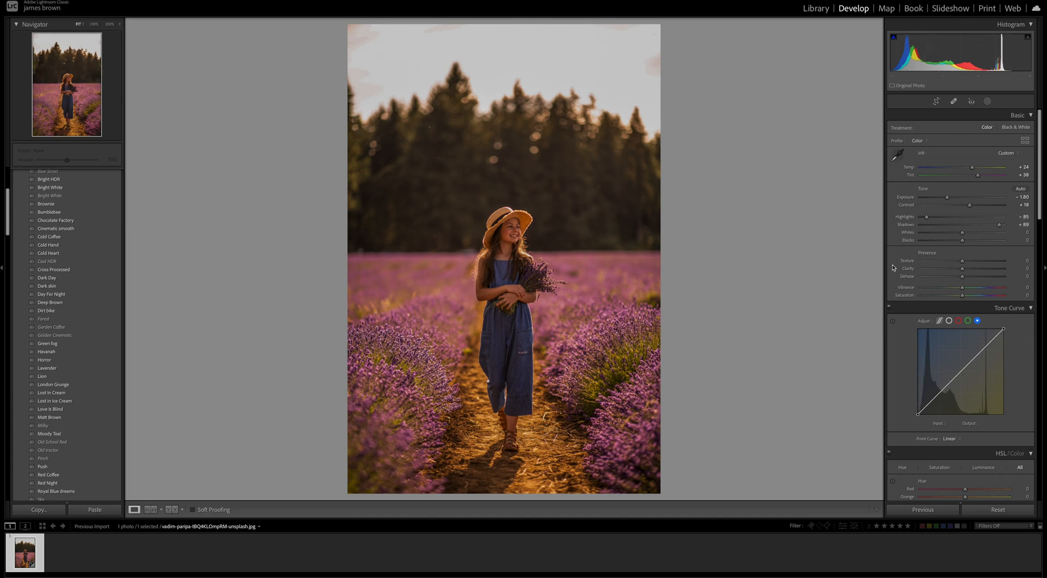
pyautogui.moveTo(964, 234); pyautogui.dragTo(1001, 246)
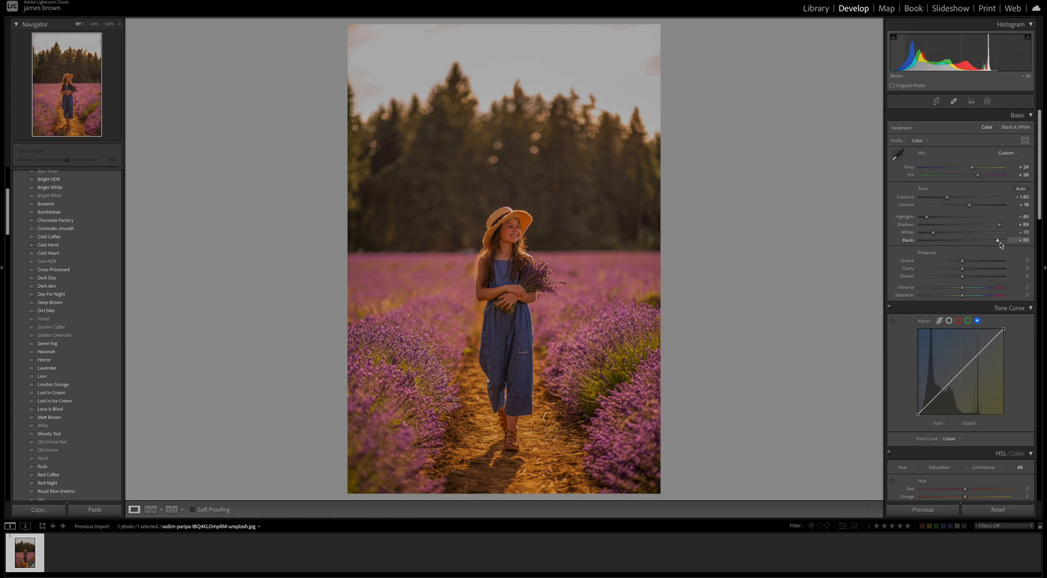
# Compare the photo before and after the edits, and set Clarity to +12
pyautogui.press('y')
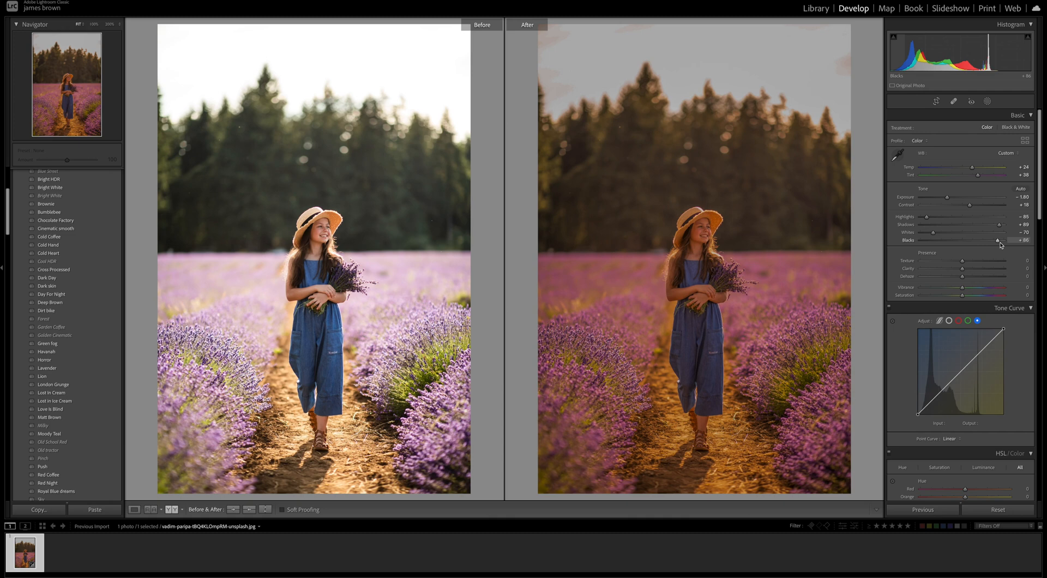
pyautogui.press('y')
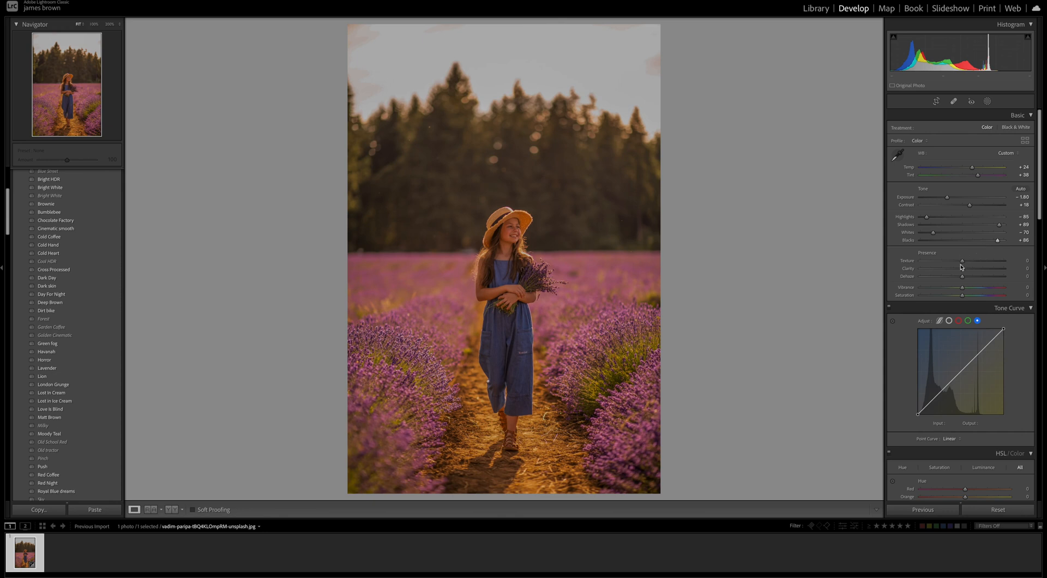
pyautogui.scroll(-1, 960, 268)
pyautogui.moveTo(962, 258); pyautogui.dragTo(968, 260)
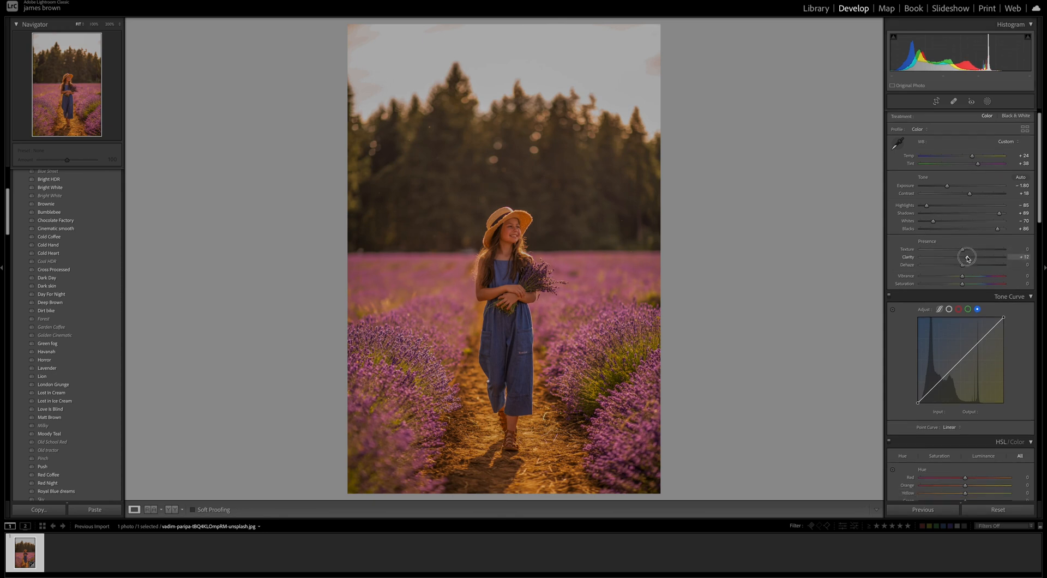
pyautogui.scroll(1, 967, 258)
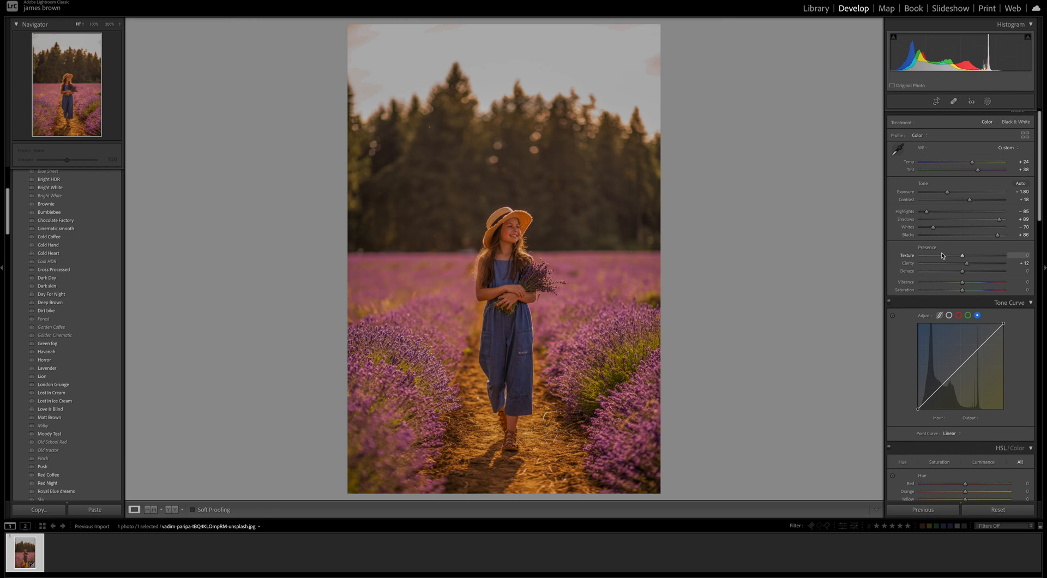
# Shape the red channel's tone curve with a lifted black point and raised midtones and highlights, placing the highlight point at about input 184, output 209
pyautogui.click(958, 315)
pyautogui.scroll(-5, 962, 306)
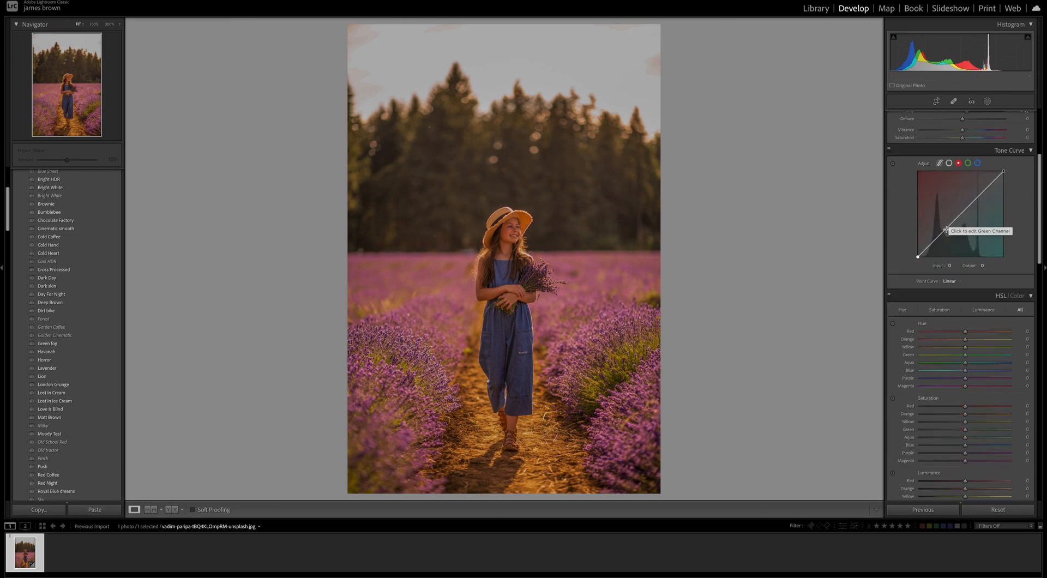
pyautogui.scroll(-1, 930, 234)
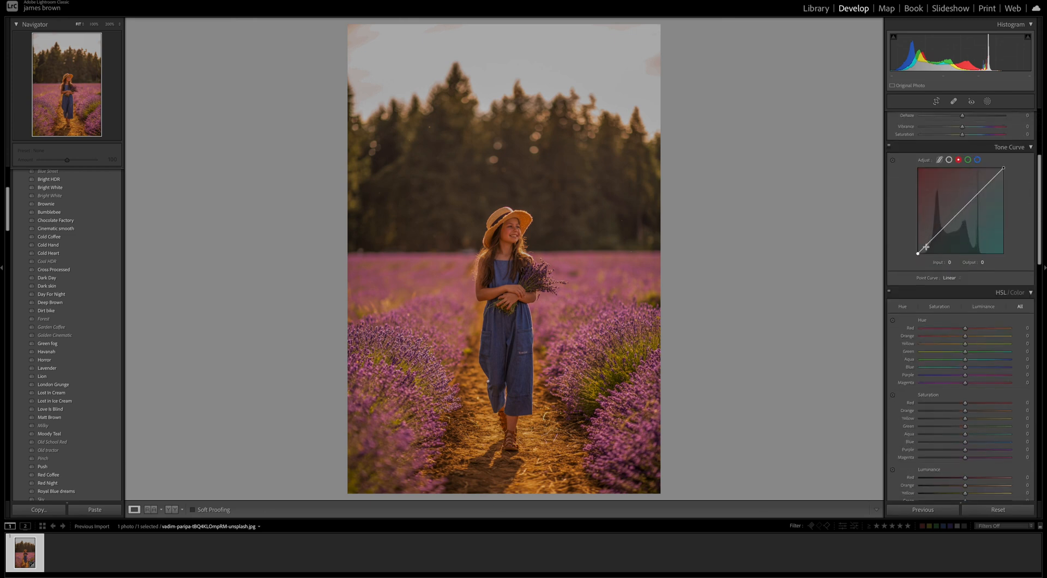
pyautogui.click(917, 250)
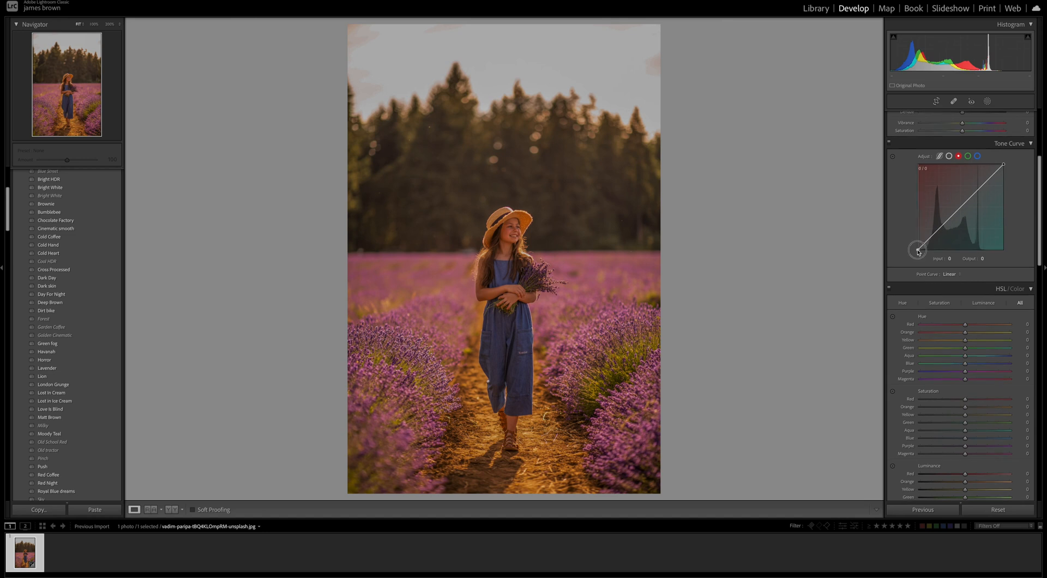
pyautogui.moveTo(916, 251); pyautogui.dragTo(922, 240)
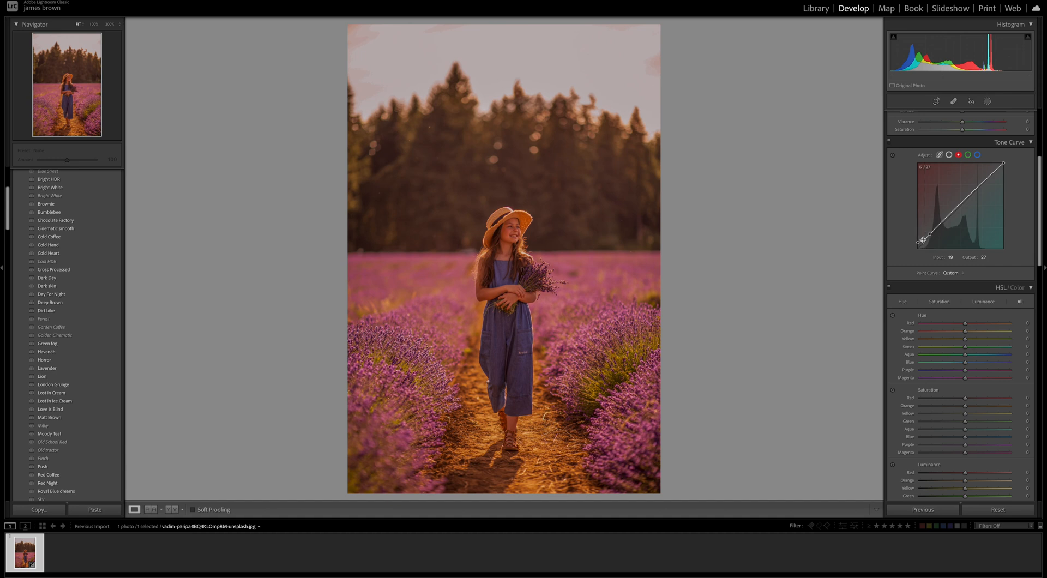
pyautogui.moveTo(943, 221); pyautogui.dragTo(980, 181)
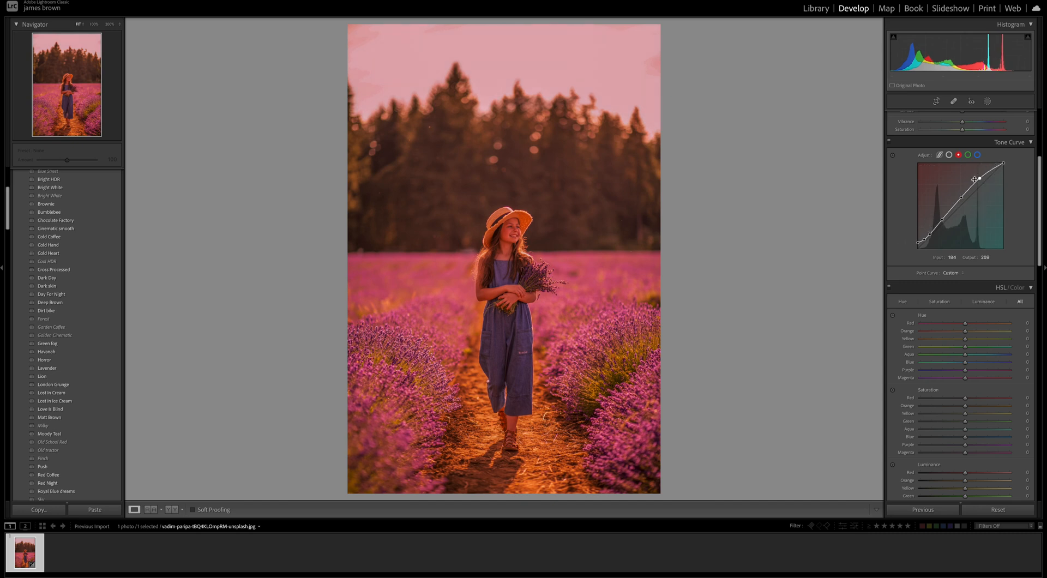
# Copy the red channel's curve settings and paste them into the green and blue channels
pyautogui.rightClick(954, 199)
pyautogui.click(990, 223)
pyautogui.click(967, 155)
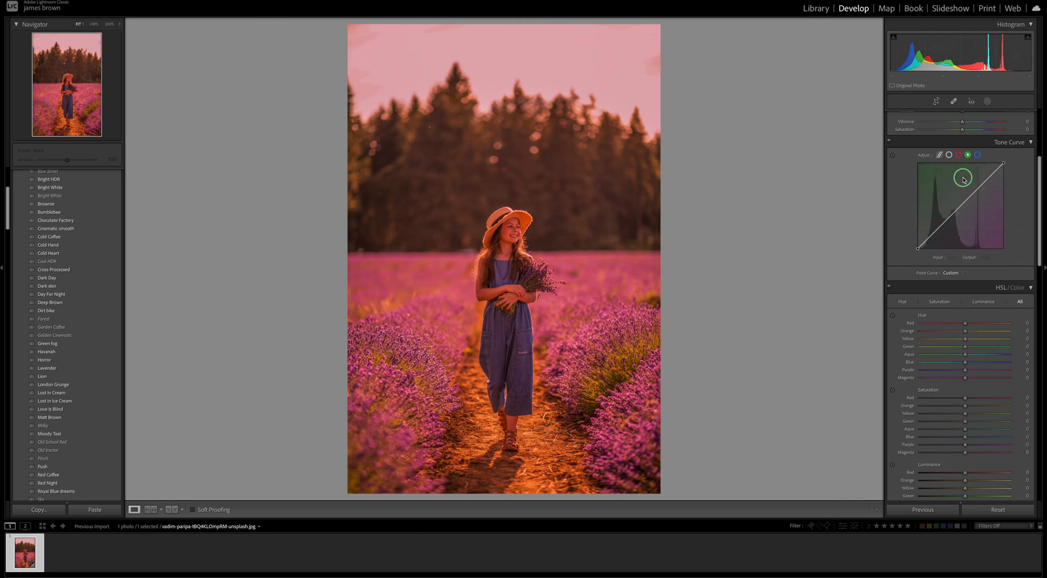
pyautogui.rightClick(962, 176)
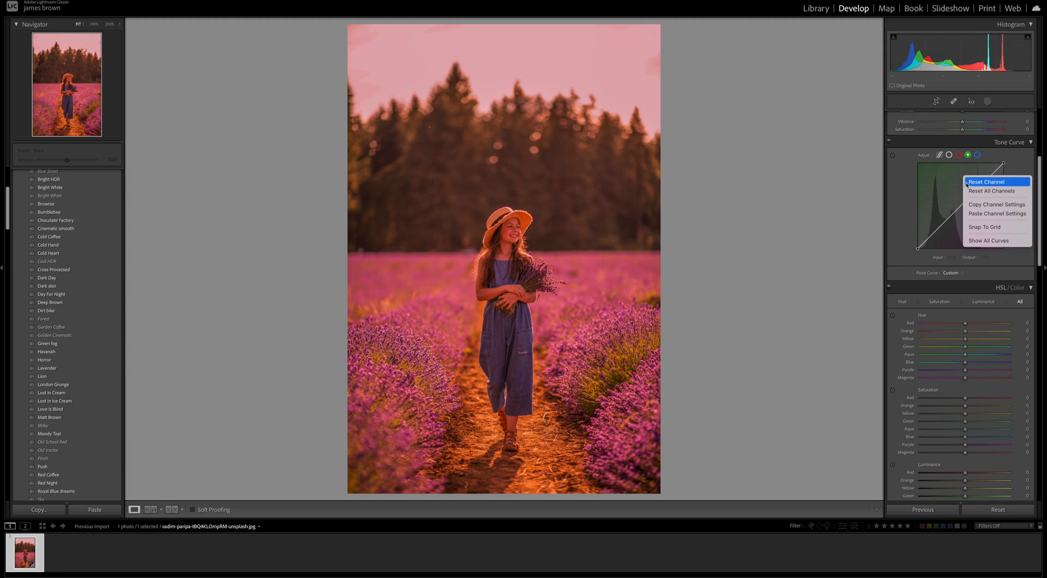
pyautogui.click(977, 213)
pyautogui.click(976, 155)
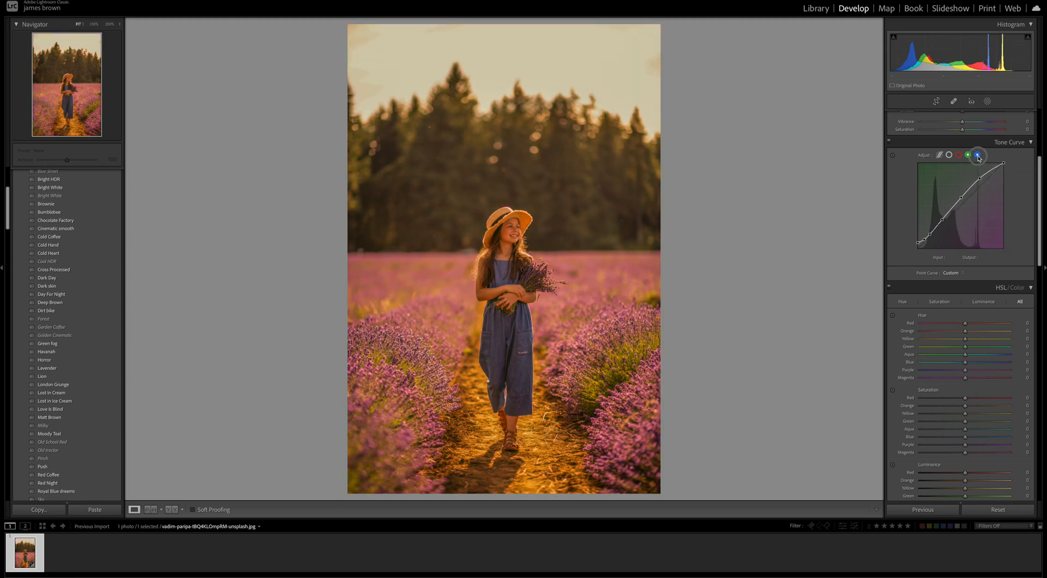
pyautogui.rightClick(951, 185)
pyautogui.click(969, 222)
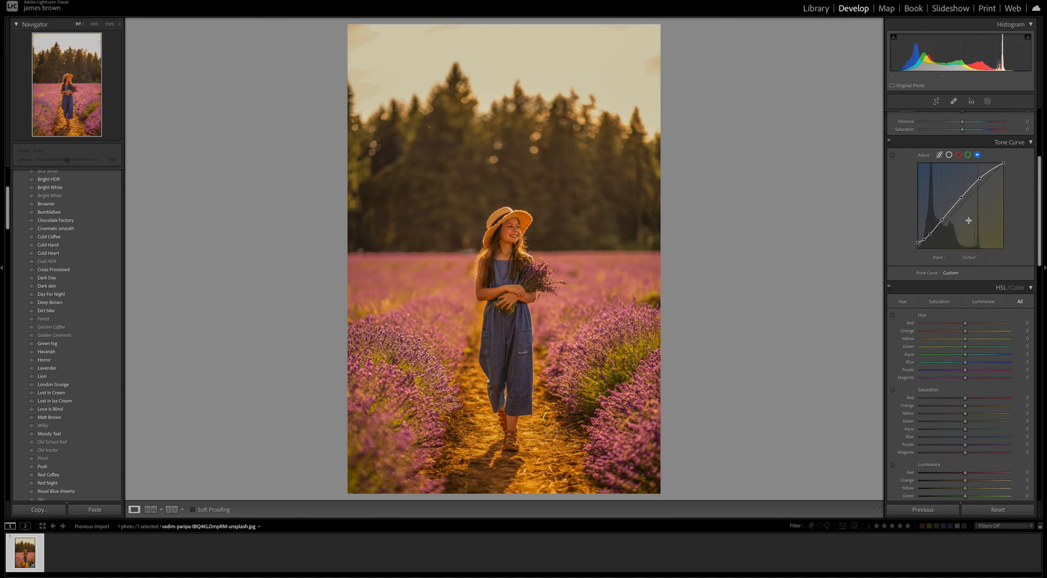
# Compare the photo with the tone curve adjustments switched off and on, leaving them enabled
pyautogui.click(889, 144)
pyautogui.click(890, 143)
pyautogui.click(890, 143)
pyautogui.click(890, 143)
pyautogui.click(889, 143)
pyautogui.click(889, 144)
pyautogui.click(889, 143)
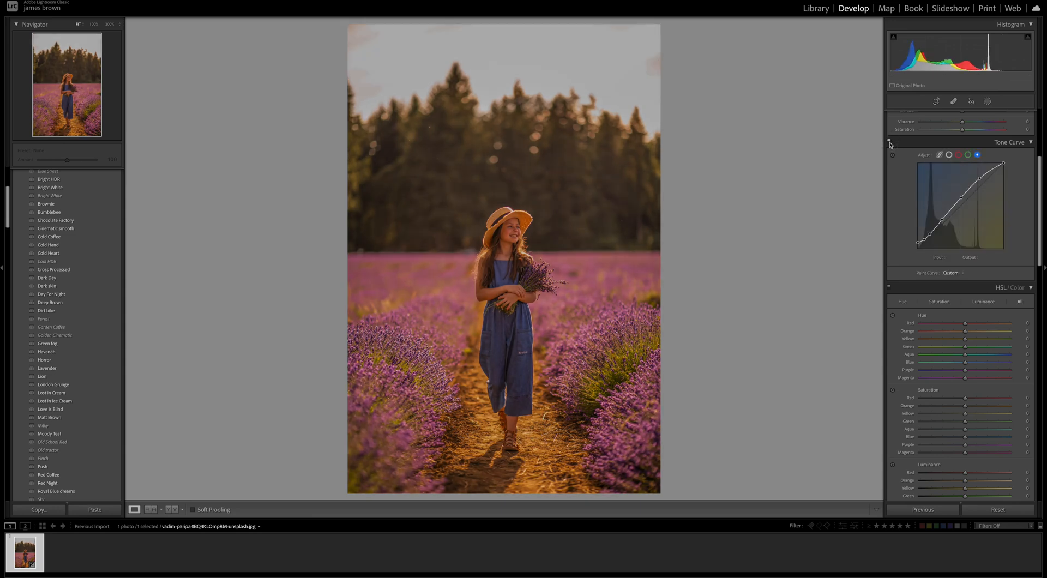
pyautogui.click(889, 143)
pyautogui.click(889, 143)
pyautogui.click(890, 143)
pyautogui.click(890, 143)
pyautogui.click(889, 143)
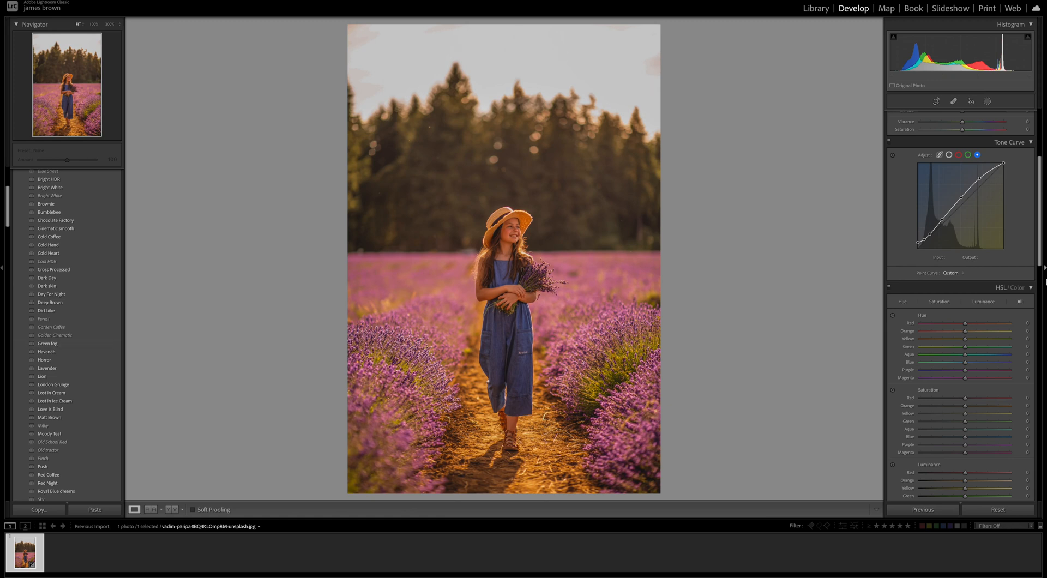
# Set the HSL hue values to Yellow -26, Green -46, Aqua -39 and Blue -11
pyautogui.scroll(-3, 959, 272)
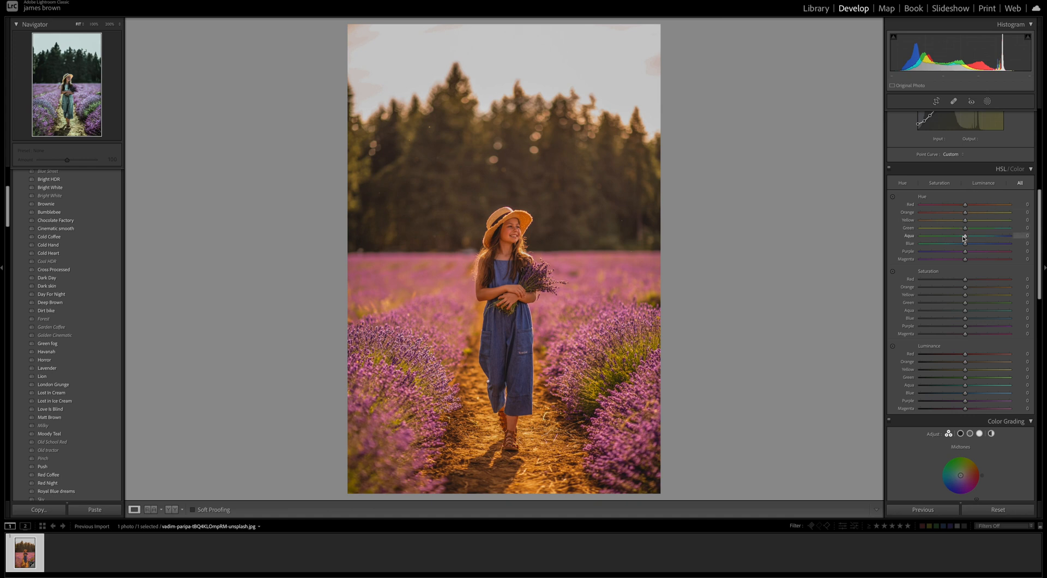
pyautogui.moveTo(964, 220); pyautogui.dragTo(953, 222)
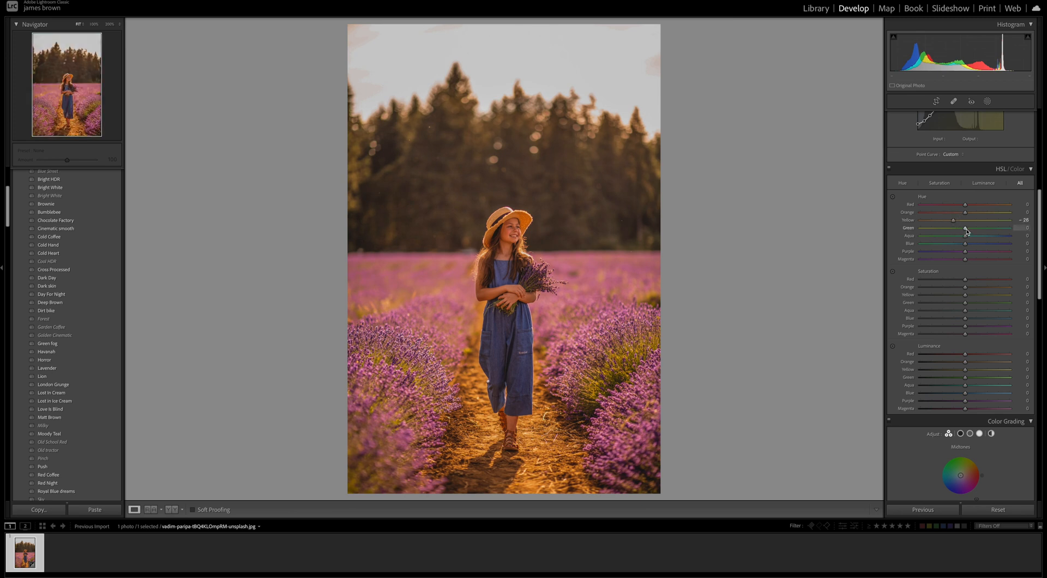
pyautogui.moveTo(966, 231); pyautogui.dragTo(947, 231)
pyautogui.moveTo(965, 236); pyautogui.dragTo(949, 238)
pyautogui.moveTo(965, 244); pyautogui.dragTo(960, 247)
# Set the HSL saturation to Red -52, Orange -10, Yellow -34, Green -22, Aqua -19, Blue -35 and Purple -35
pyautogui.scroll(-3, 960, 246)
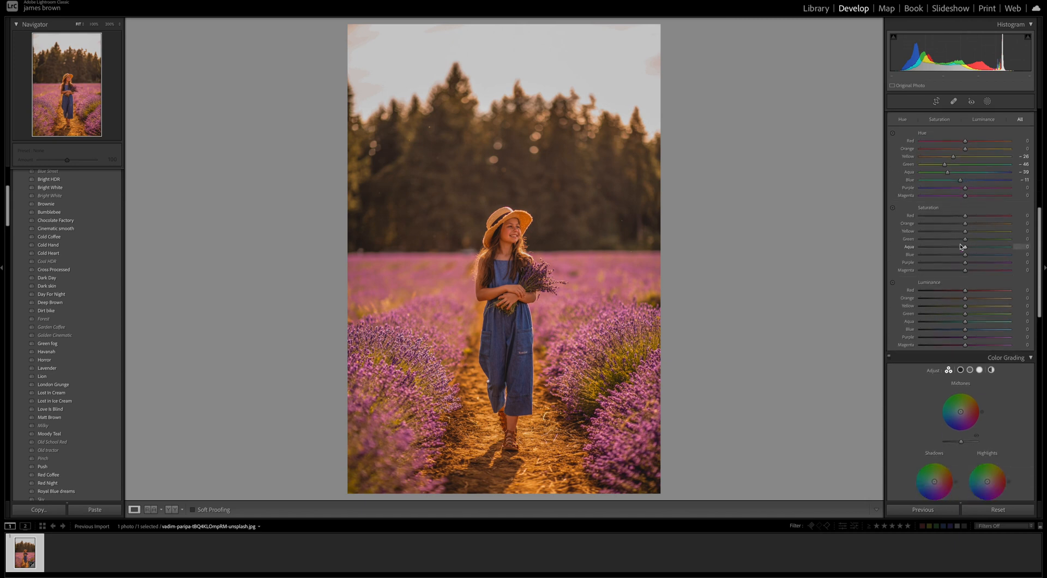
pyautogui.scroll(-1, 960, 247)
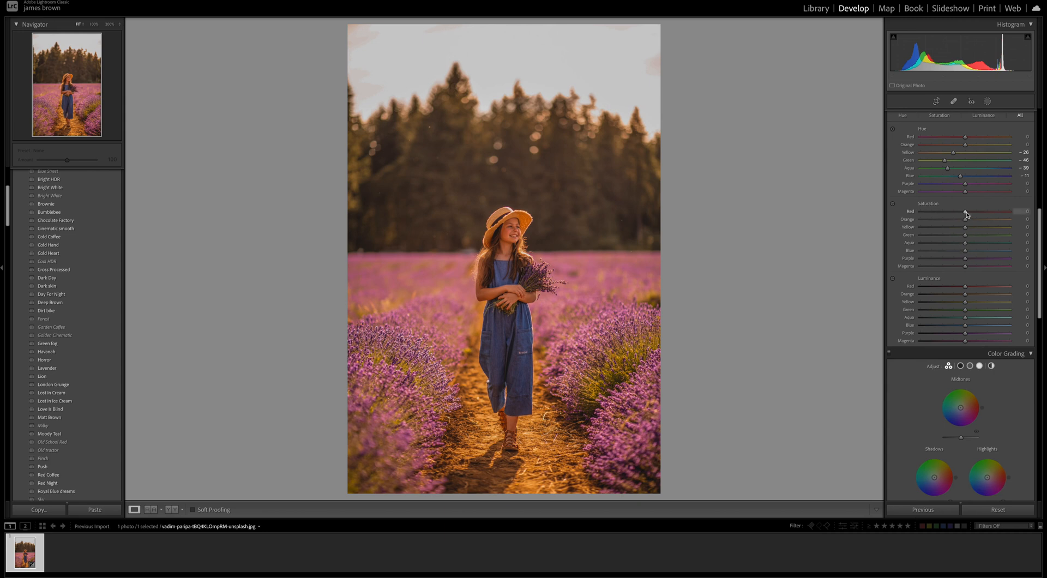
pyautogui.moveTo(966, 214); pyautogui.dragTo(955, 236)
pyautogui.moveTo(963, 243); pyautogui.dragTo(948, 252)
pyautogui.moveTo(965, 260); pyautogui.dragTo(949, 261)
# Set the HSL luminance to Red -17, Orange +9, Yellow -10, Green +30, Aqua +25, Blue -8 and Purple -5
pyautogui.scroll(-3, 952, 257)
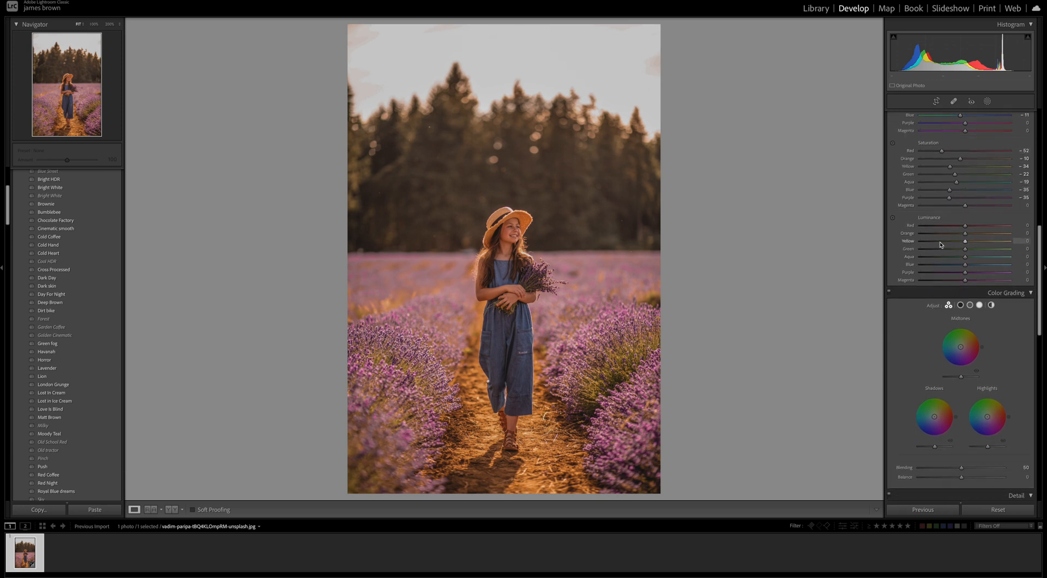
pyautogui.moveTo(964, 225); pyautogui.dragTo(980, 251)
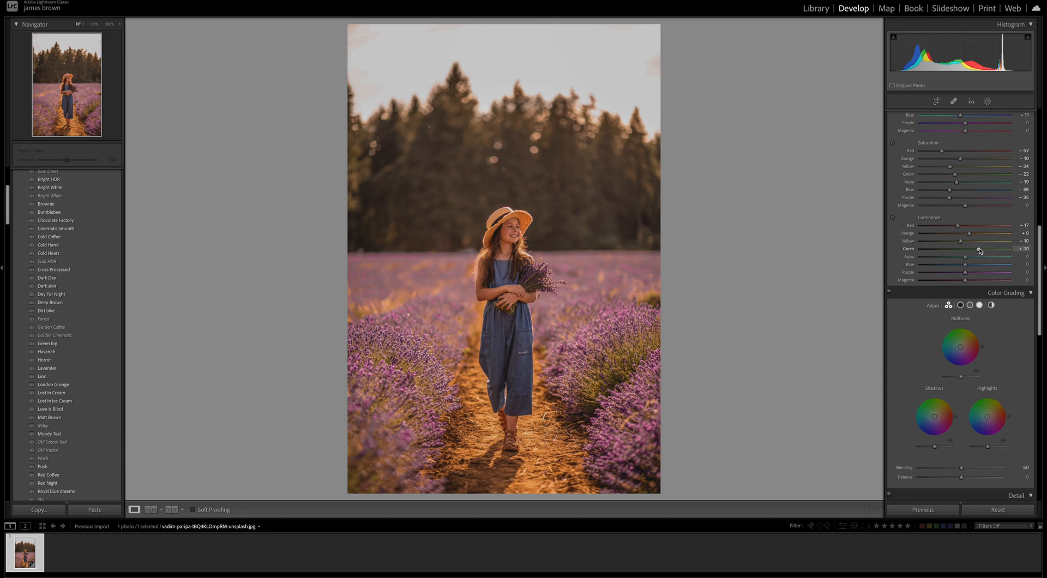
pyautogui.moveTo(966, 256); pyautogui.dragTo(977, 260)
pyautogui.moveTo(966, 269); pyautogui.dragTo(964, 269)
pyautogui.moveTo(964, 272); pyautogui.dragTo(962, 274)
# Compare the photo with the HSL color adjustments switched off and on, leaving them enabled
pyautogui.scroll(2, 952, 147)
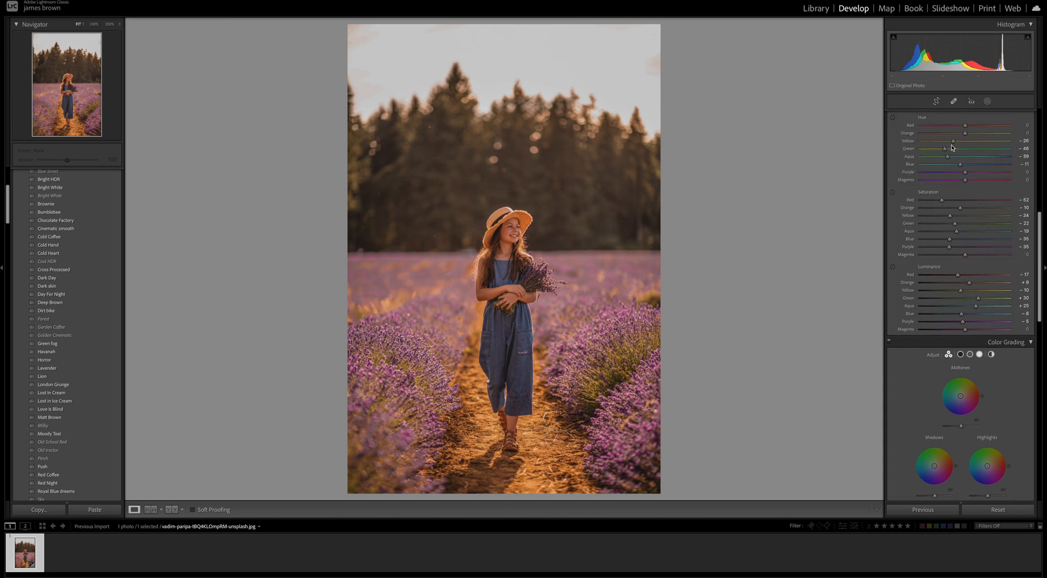
pyautogui.scroll(2, 952, 148)
pyautogui.click(889, 137)
pyautogui.click(890, 138)
pyautogui.click(890, 137)
pyautogui.click(889, 137)
pyautogui.click(890, 137)
pyautogui.click(889, 137)
pyautogui.click(890, 138)
pyautogui.click(889, 137)
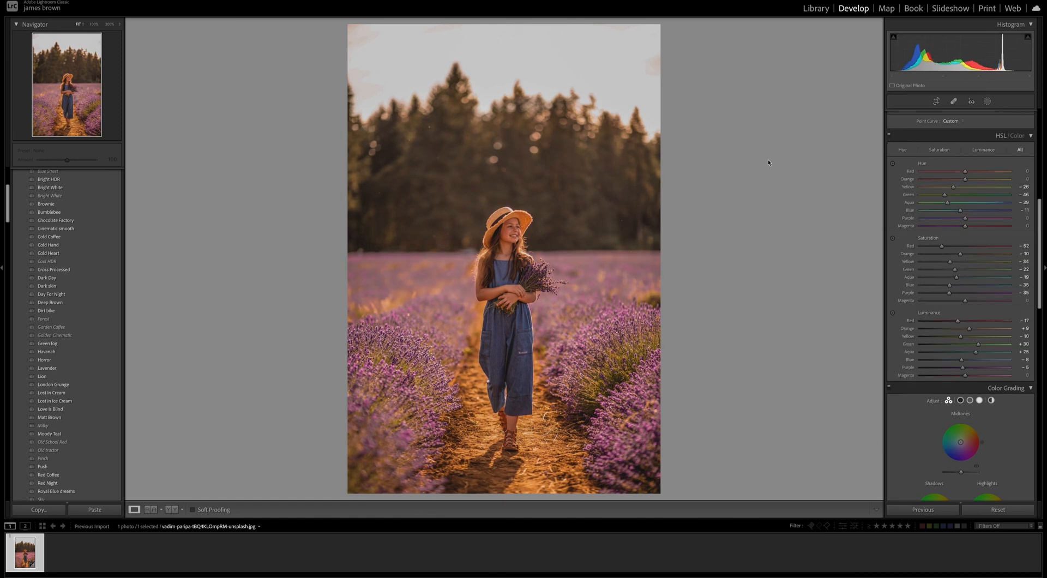
pyautogui.click(890, 137)
pyautogui.click(889, 137)
pyautogui.click(889, 137)
pyautogui.click(890, 137)
# Set the sharpening amount to 20 in the detail settings
pyautogui.scroll(-6, 986, 288)
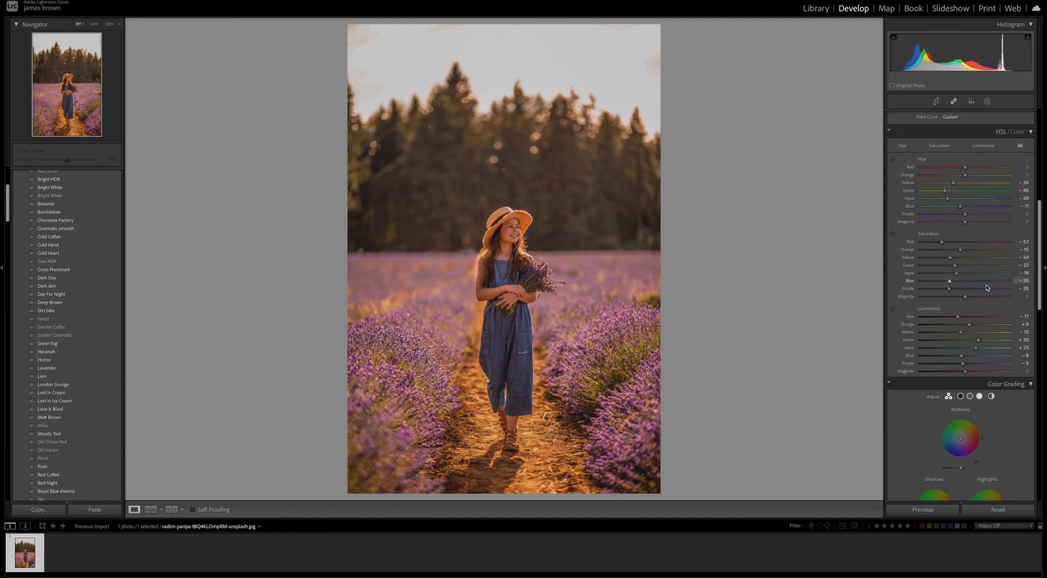
pyautogui.scroll(-6, 987, 287)
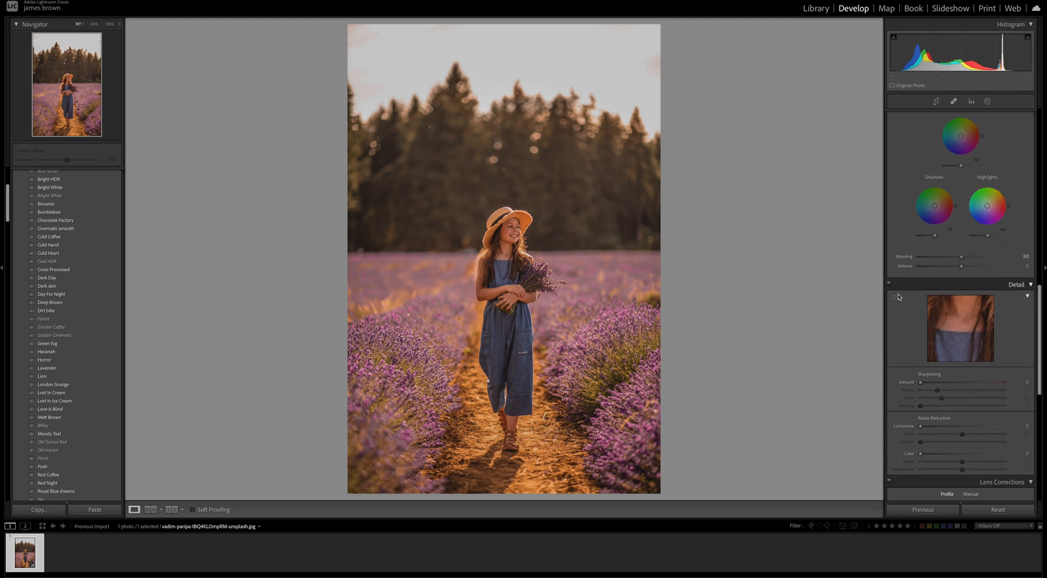
pyautogui.moveTo(920, 350); pyautogui.dragTo(932, 353)
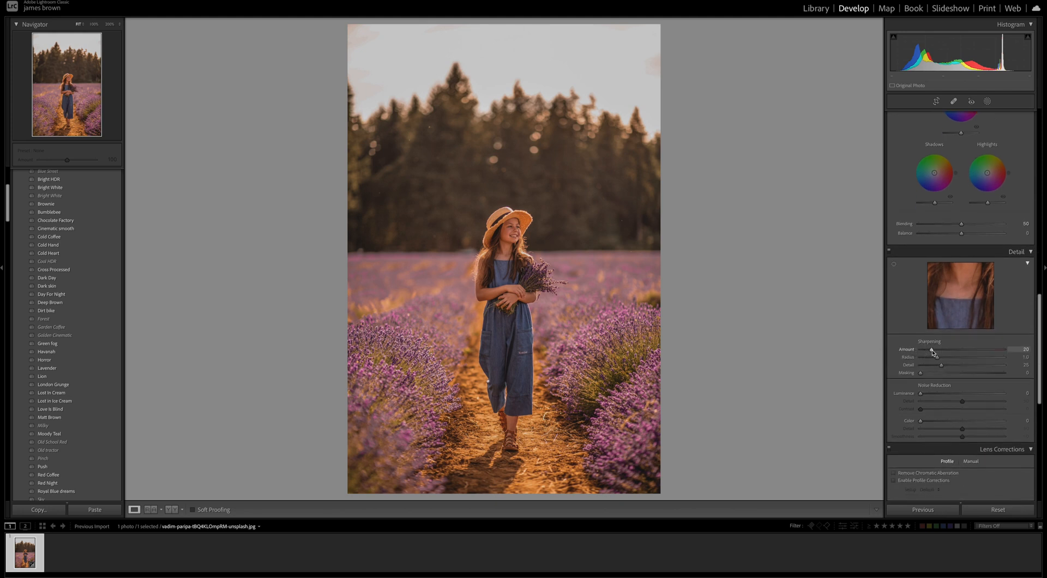
# Set the sharpening detail to 50 and masking to 81, and the noise reduction luminance to 10 and color to 15
pyautogui.moveTo(941, 365); pyautogui.dragTo(990, 378)
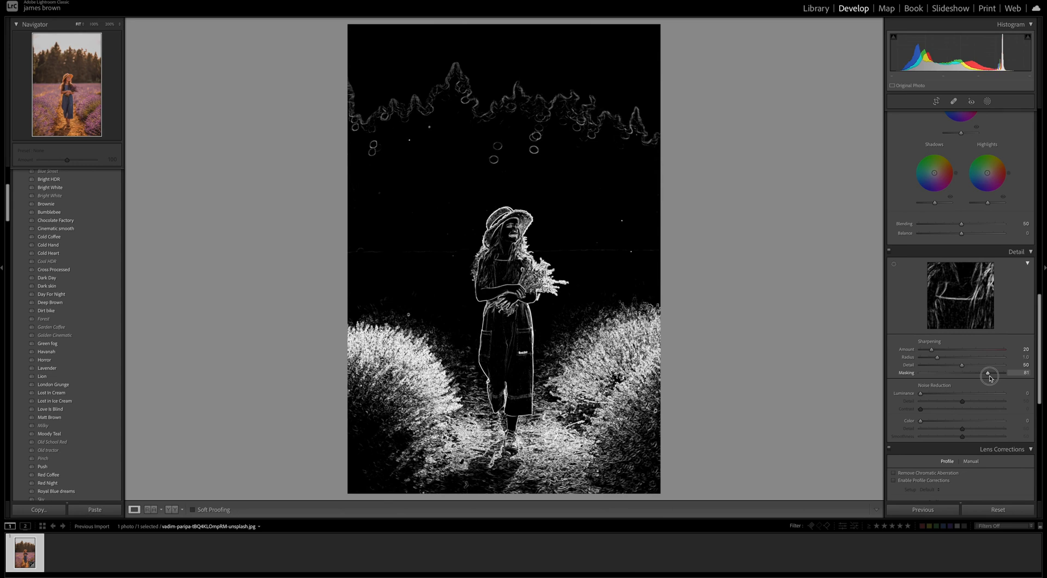
pyautogui.moveTo(989, 377); pyautogui.dragTo(990, 378)
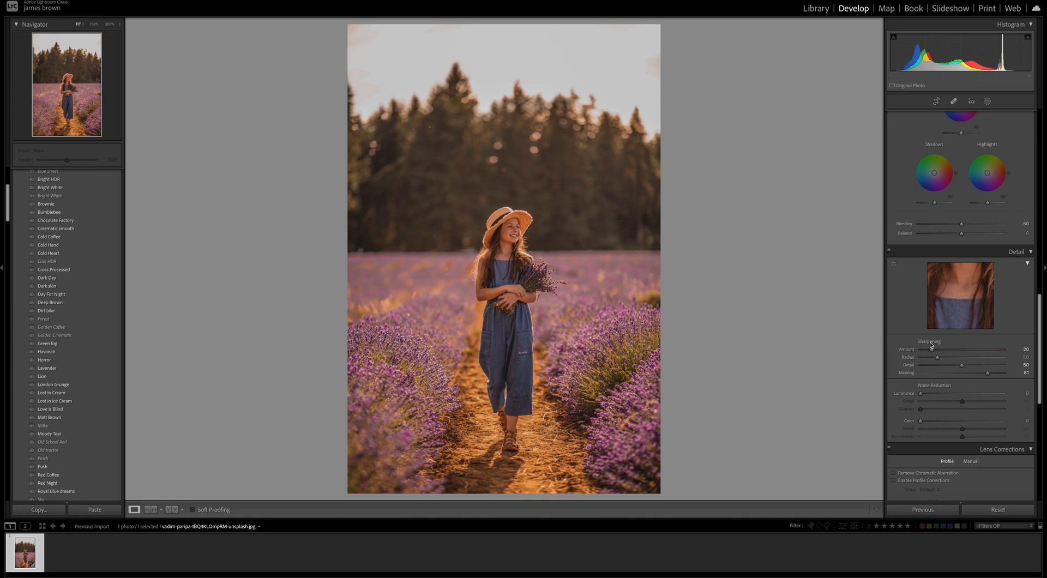
pyautogui.scroll(-2, 936, 345)
pyautogui.moveTo(921, 342); pyautogui.dragTo(935, 372)
pyautogui.scroll(-6, 935, 372)
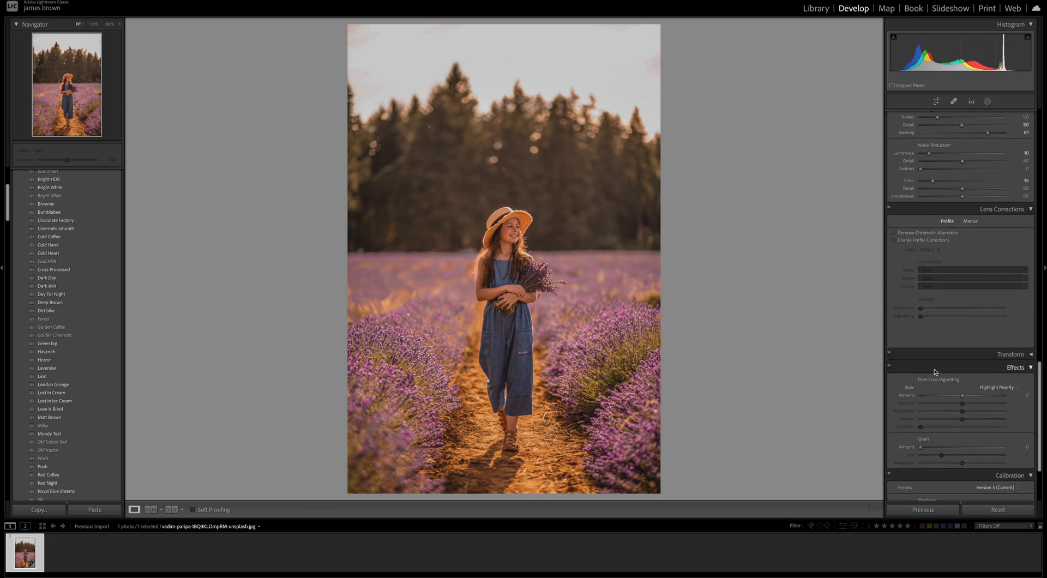
# Compare the original and edited photo side by side and review the Basic, Tone Curve and HSL settings
pyautogui.scroll(12, 935, 372)
pyautogui.scroll(10, 934, 372)
pyautogui.scroll(1, 932, 369)
pyautogui.press('y')
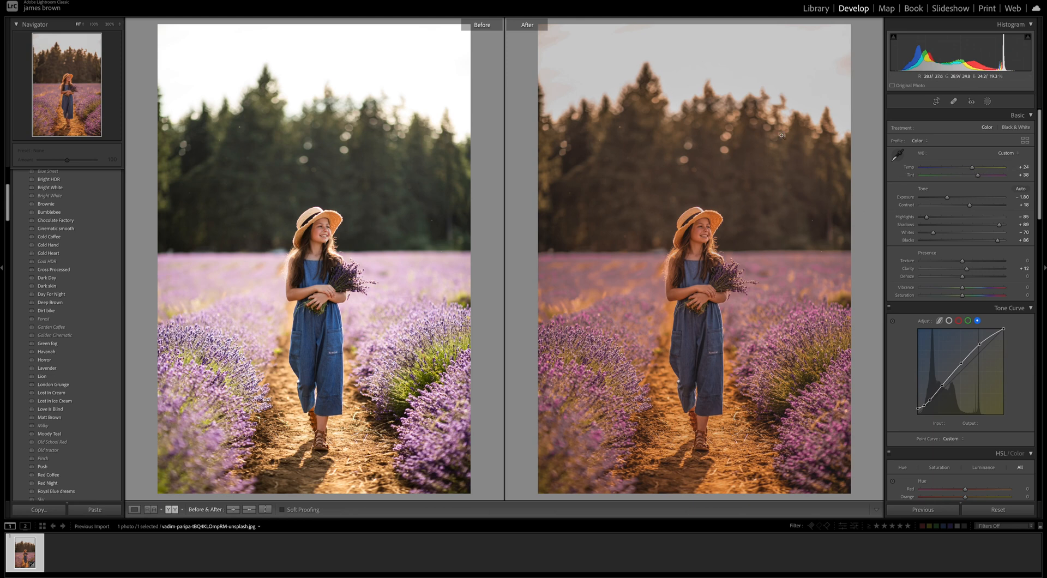
pyautogui.scroll(-5, 1017, 284)
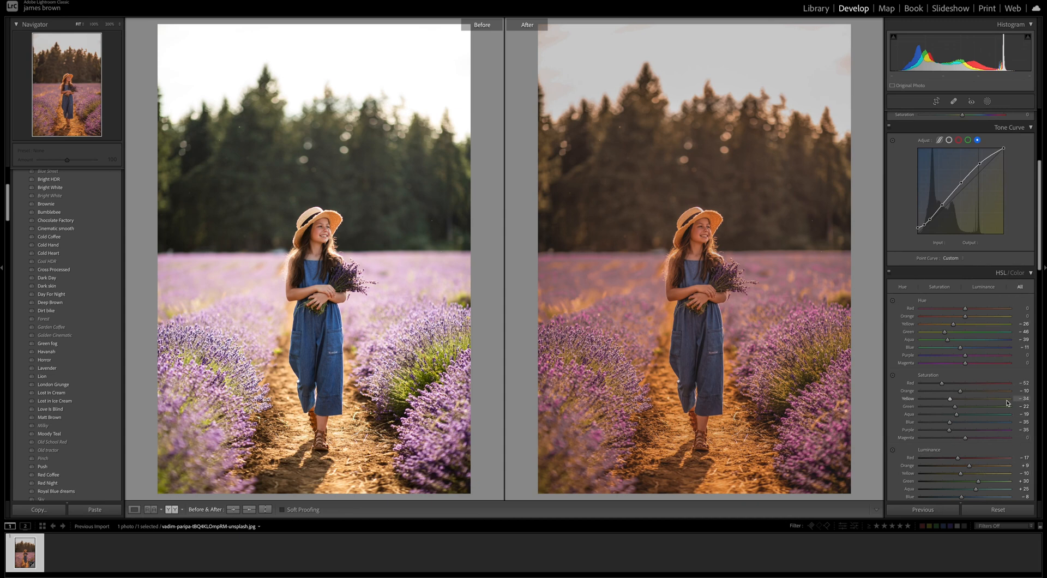
pyautogui.scroll(5, 1003, 401)
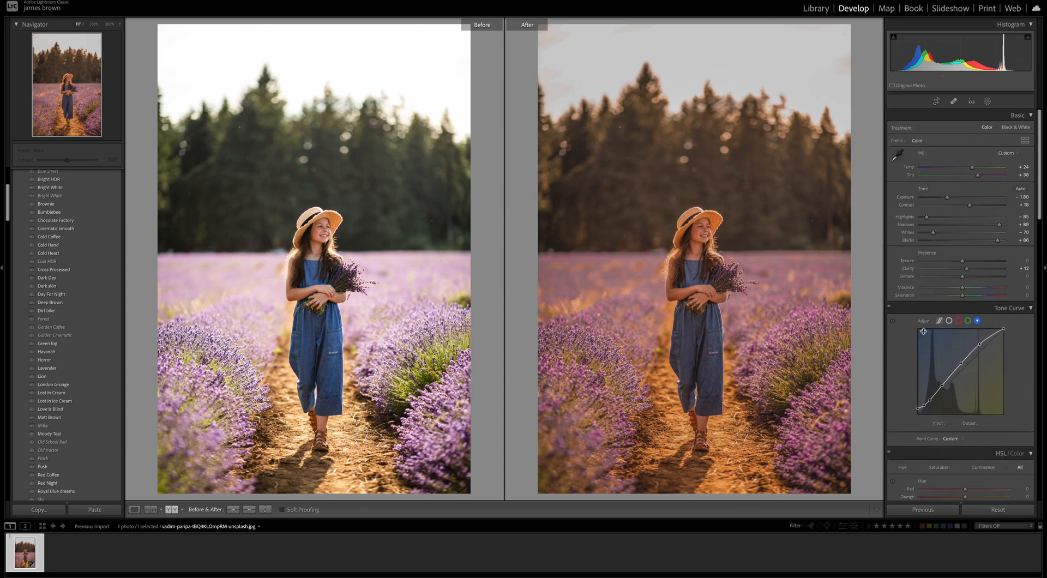
pyautogui.scroll(-1, 899, 281)
pyautogui.scroll(-3, 899, 280)
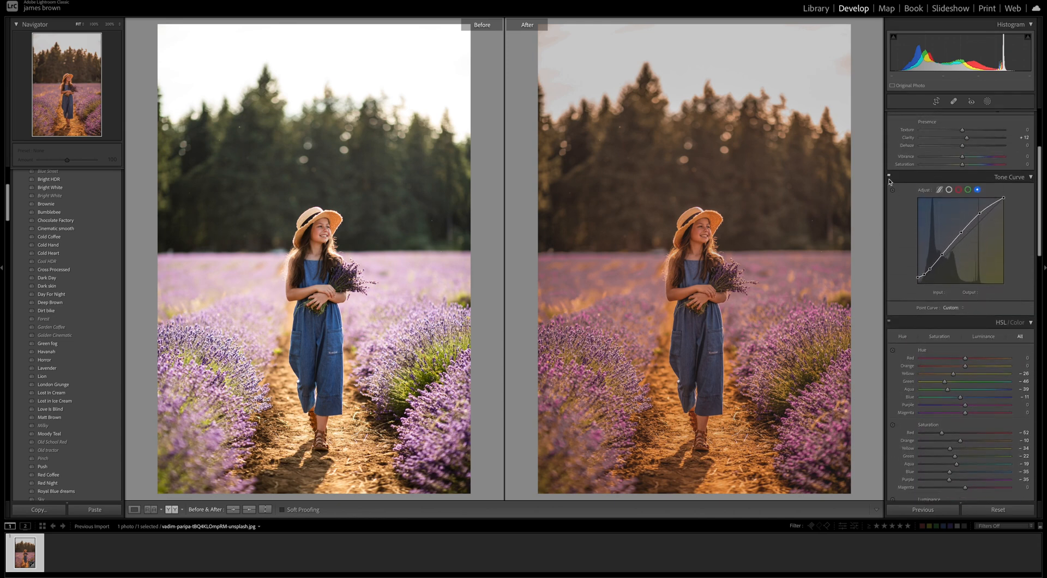